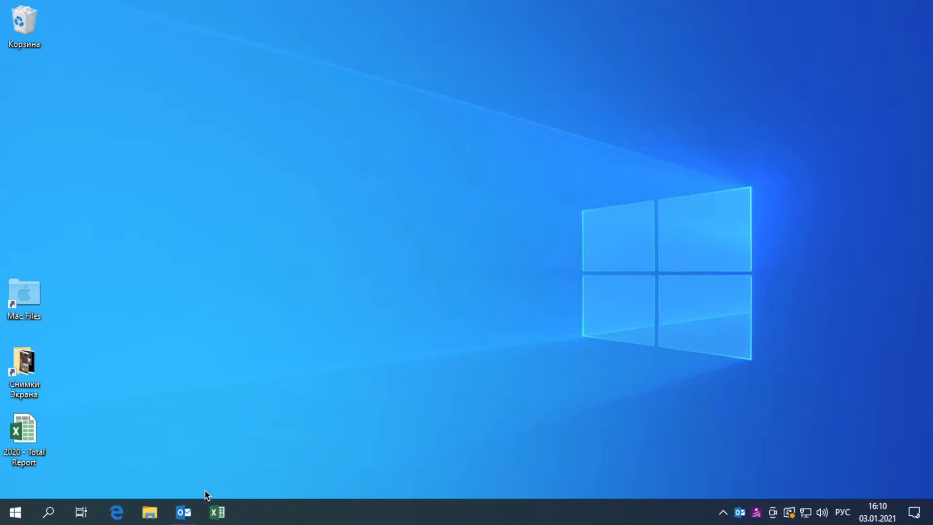
Open Outlook and start a new message addressed to the first contact matching the recipient's surname
click(184, 512)
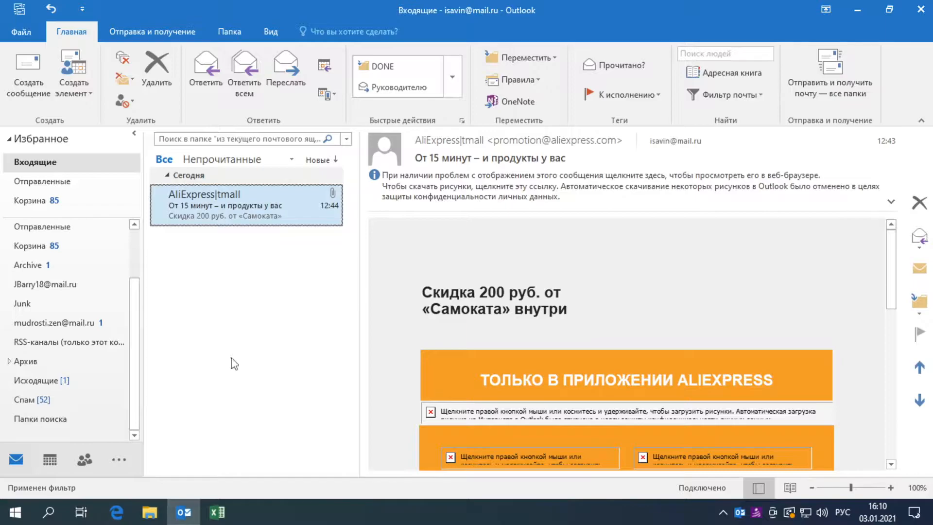
click(29, 72)
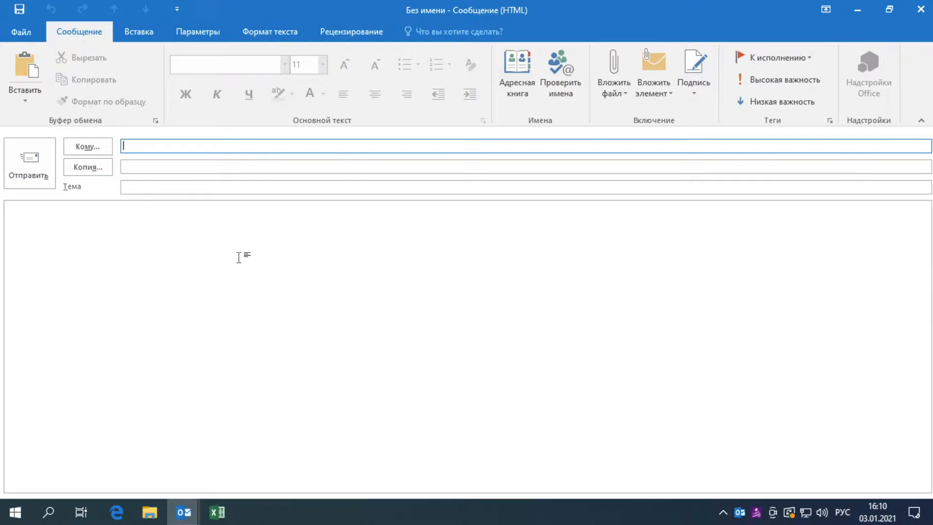
text(Пупкин)
key(ctrl+k)
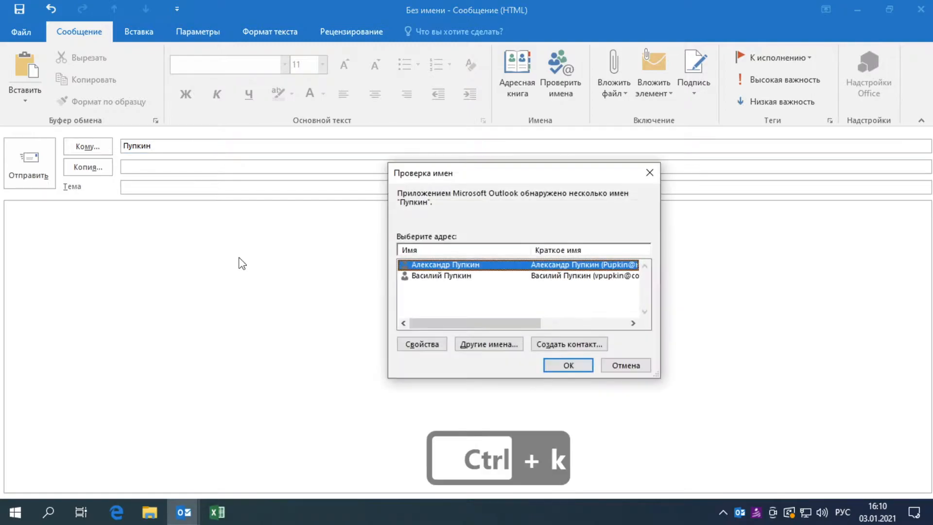
click(563, 365)
Set the message subject to "Отложенное письмо" and write "Письмо" as the body text
click(271, 188)
text(Отложенное письмо)
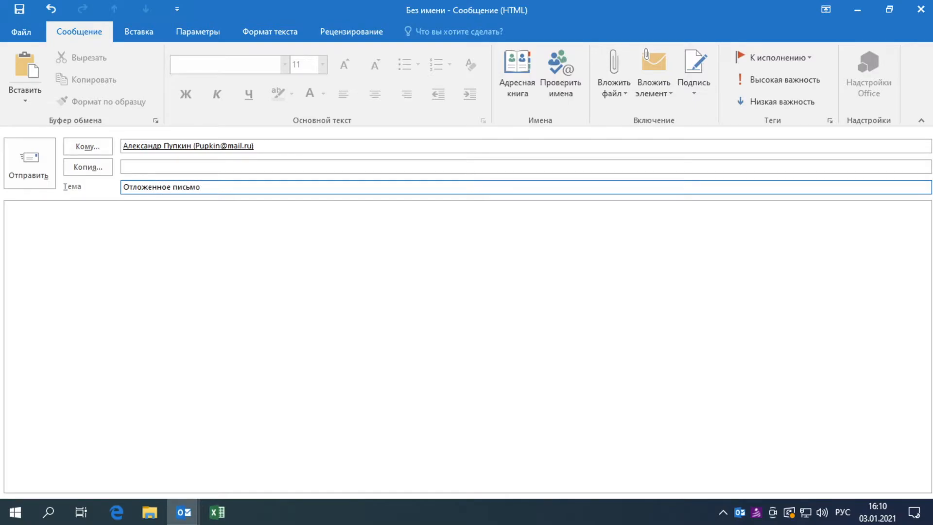
click(535, 293)
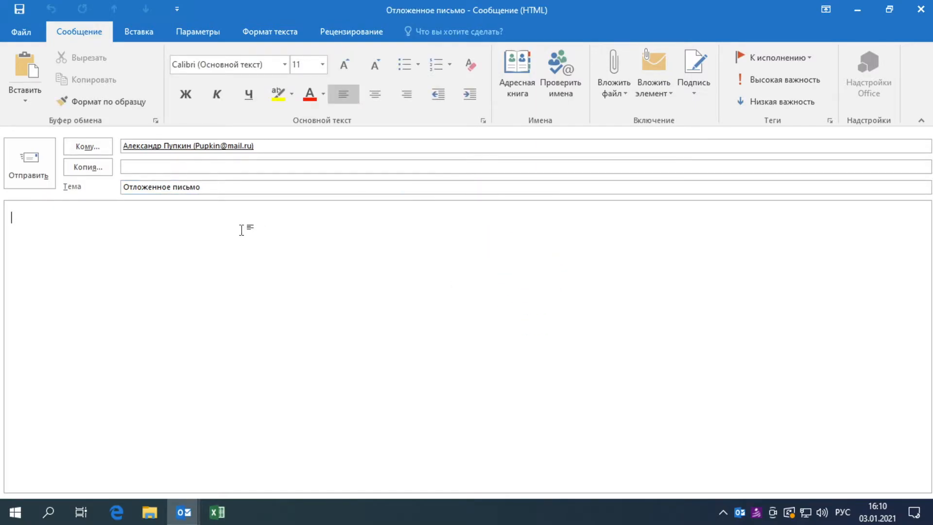
text(Письмо)
Delay the message's delivery until 03.01.2021 with the hour set to 16, and send it
click(187, 31)
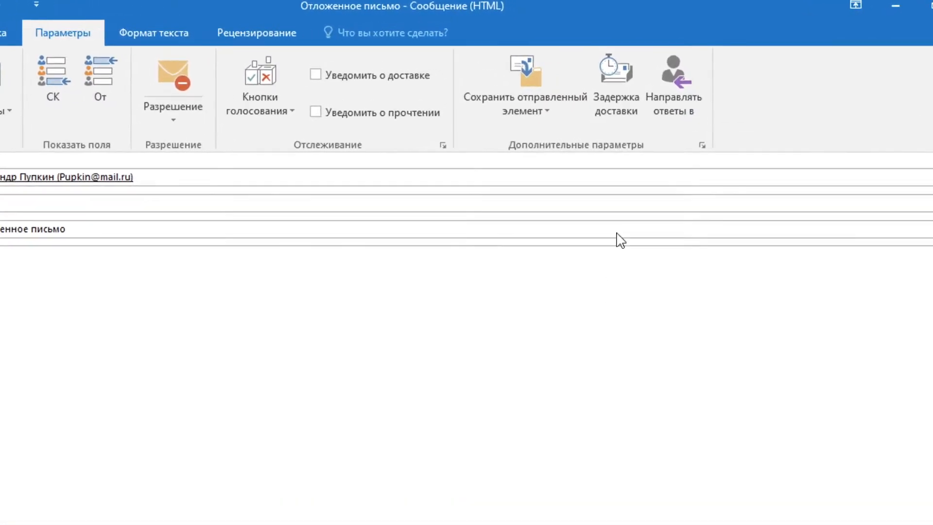
click(617, 102)
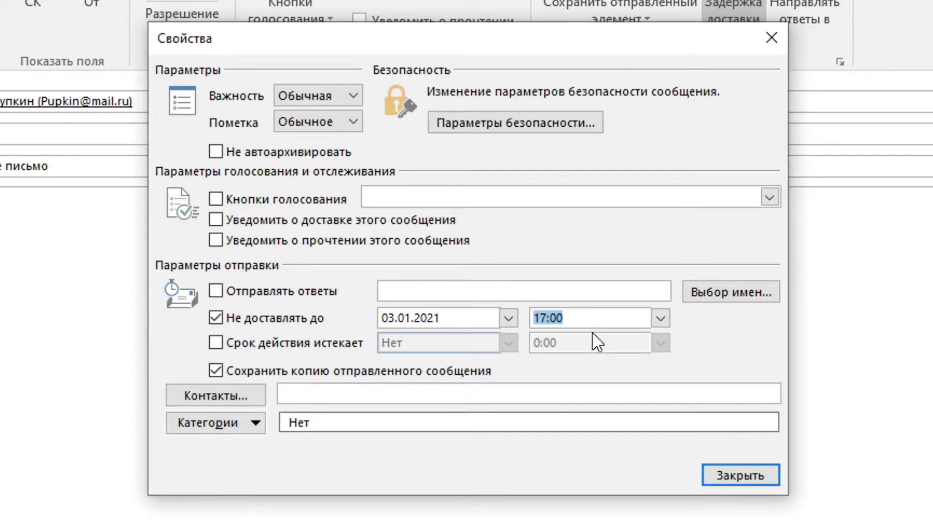
click(542, 320)
key(Delete)
text(6)
key(Delete)
key(Delete)
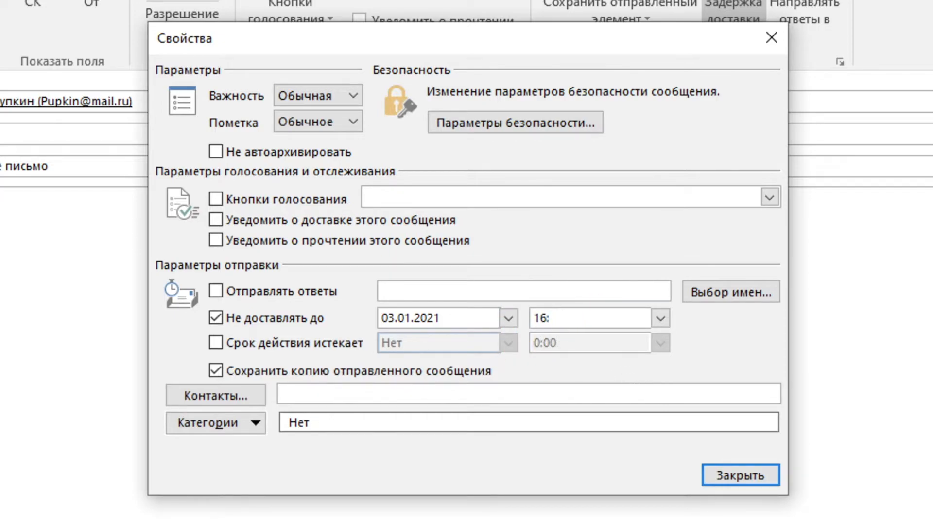
click(712, 473)
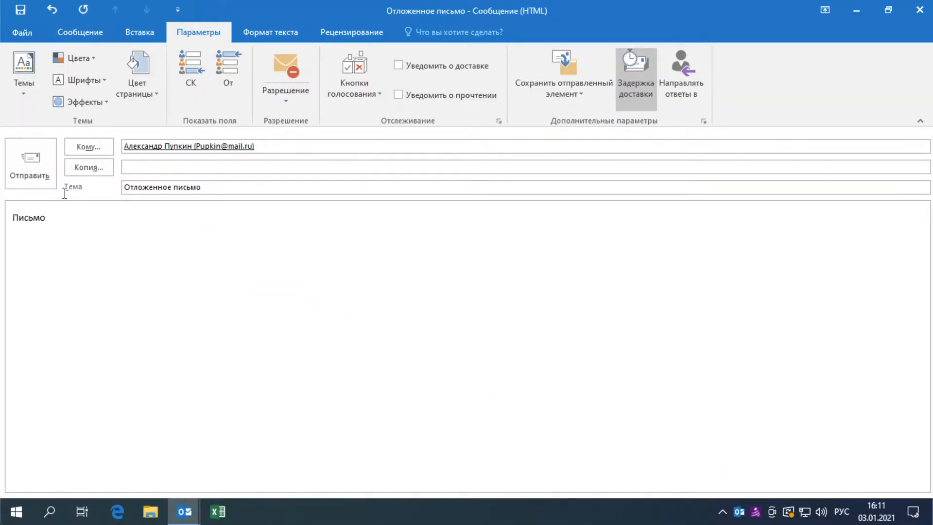
click(38, 176)
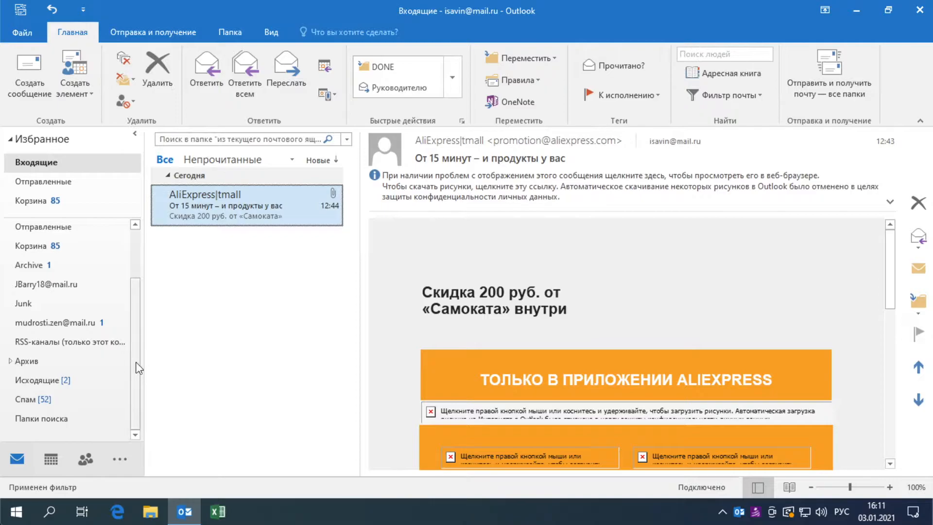
Delete the message with the subject "Тест" from the "Исходящие" folder
click(71, 380)
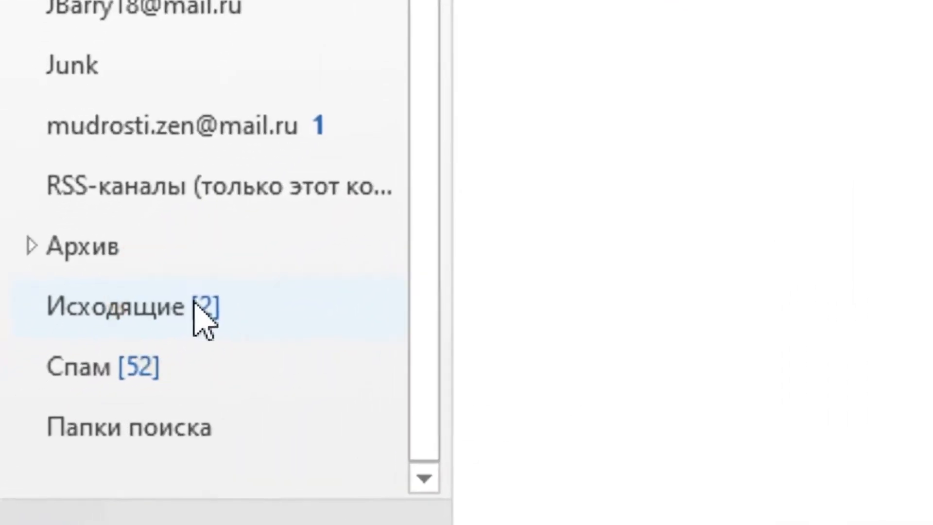
click(112, 355)
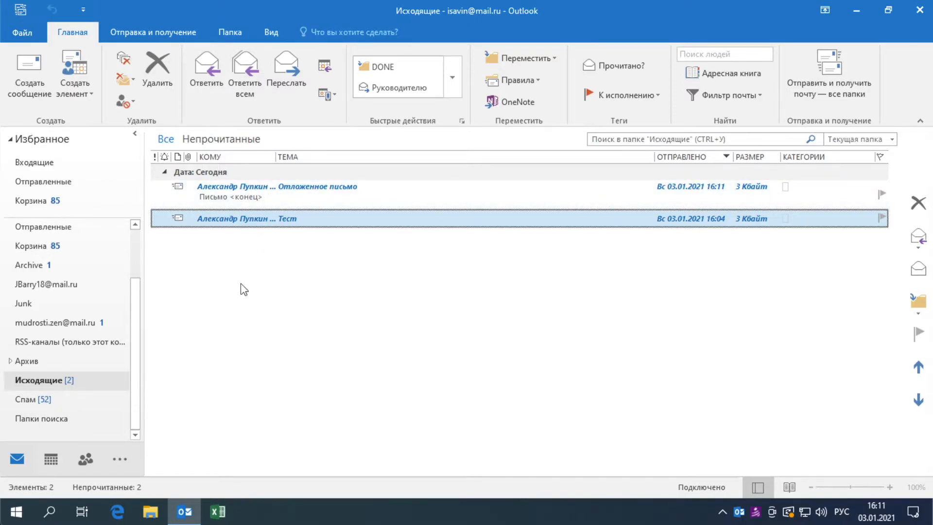
click(157, 72)
click(273, 316)
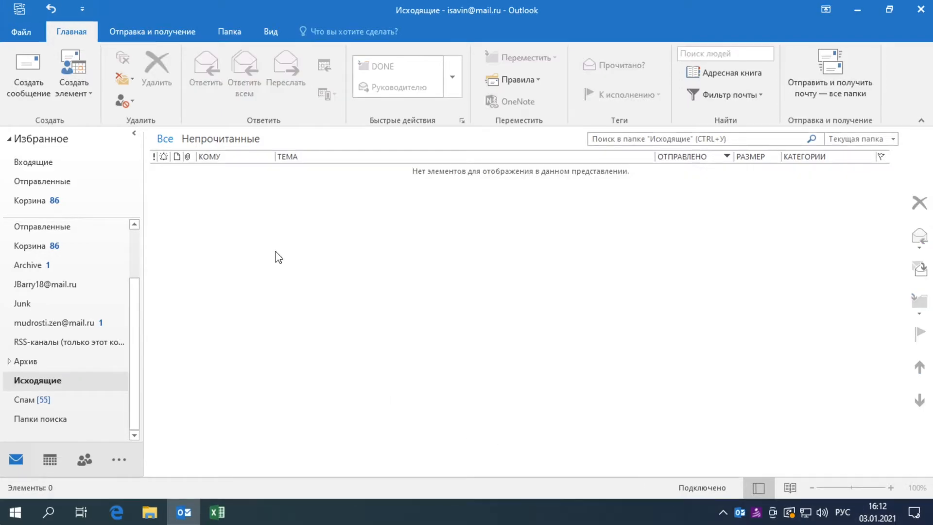
From the Inbox, create a blank mail rule for sent messages without conditions, accepting that it applies to every outgoing message
click(60, 164)
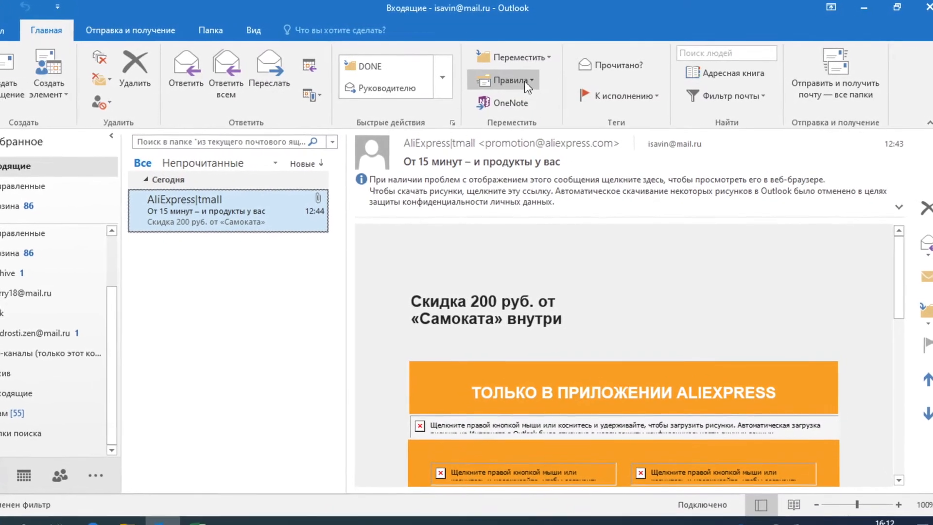
click(526, 83)
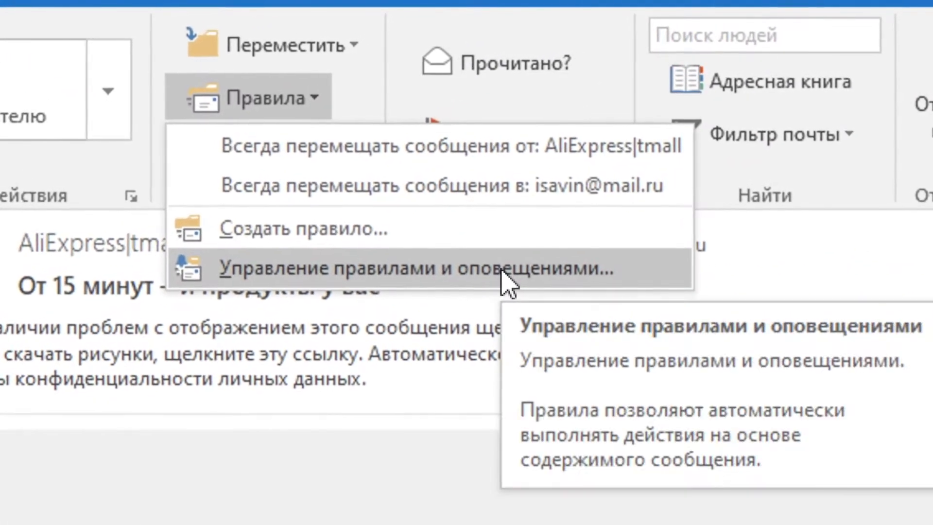
click(537, 232)
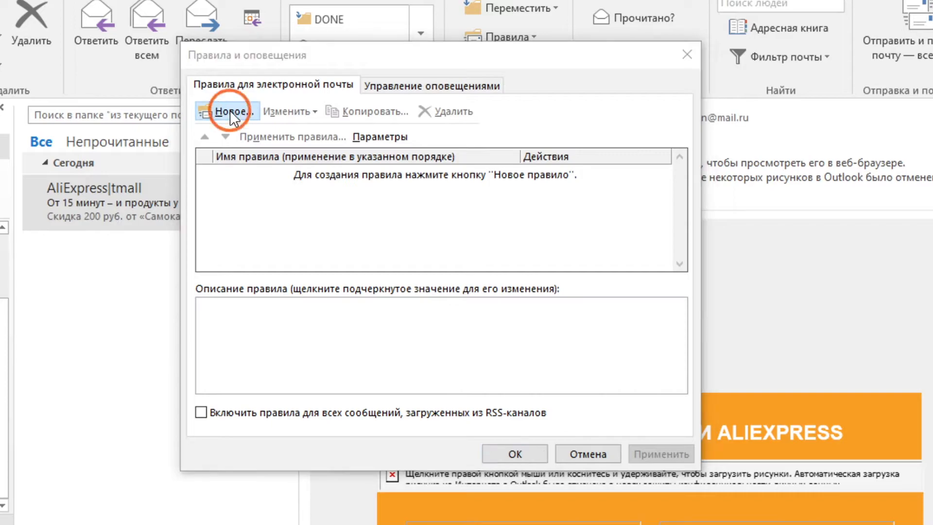
click(279, 117)
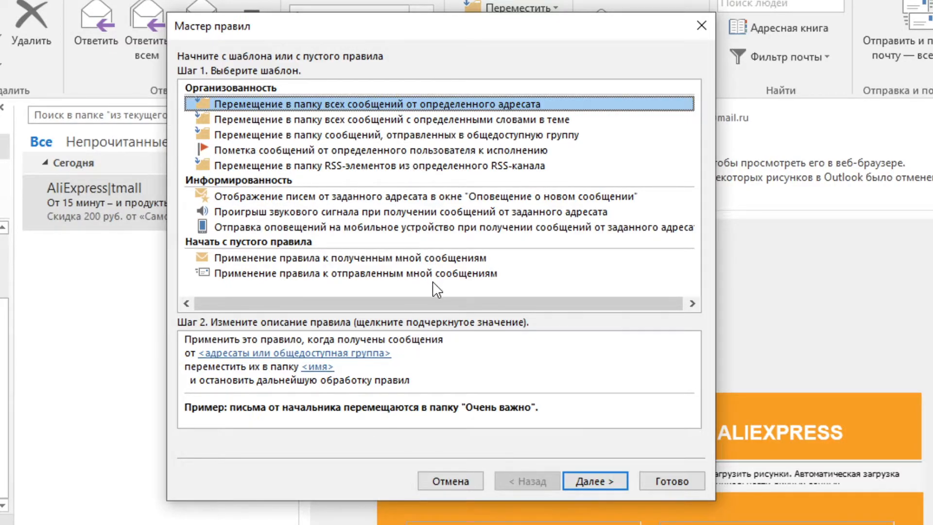
click(258, 275)
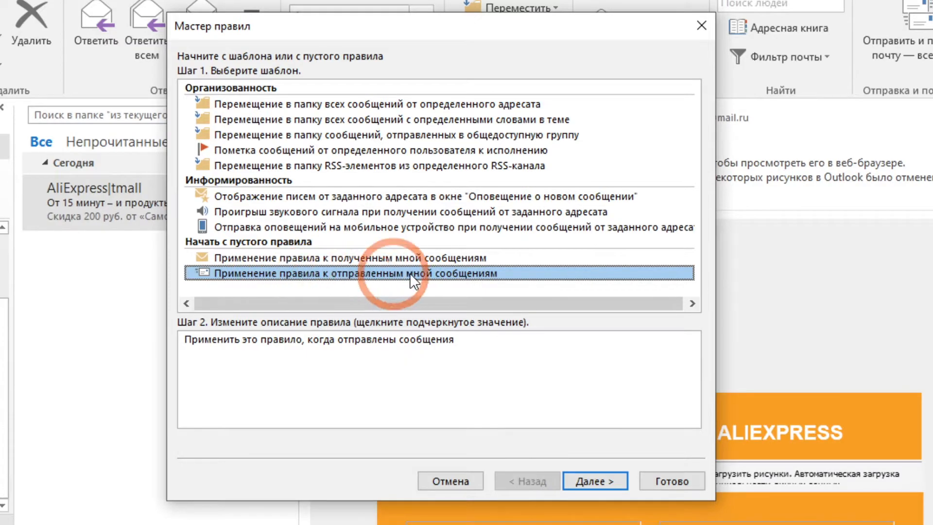
click(585, 478)
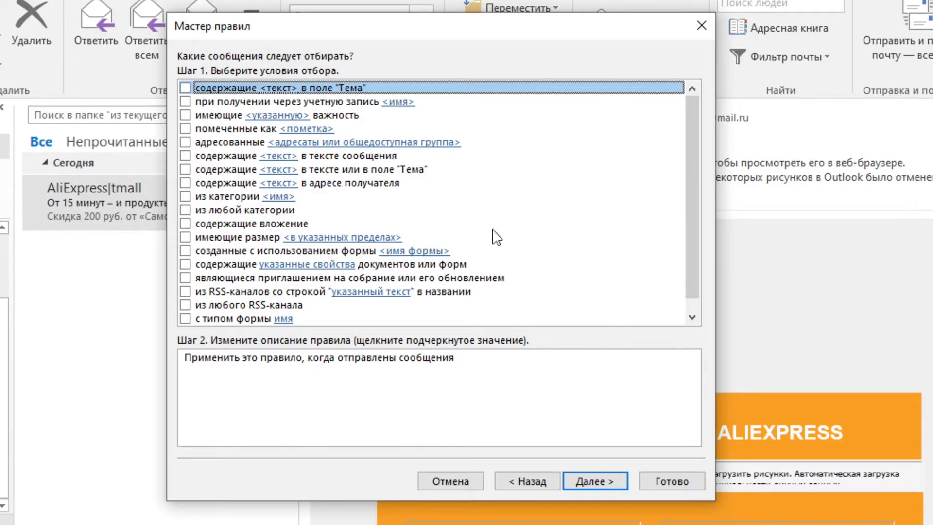
click(594, 480)
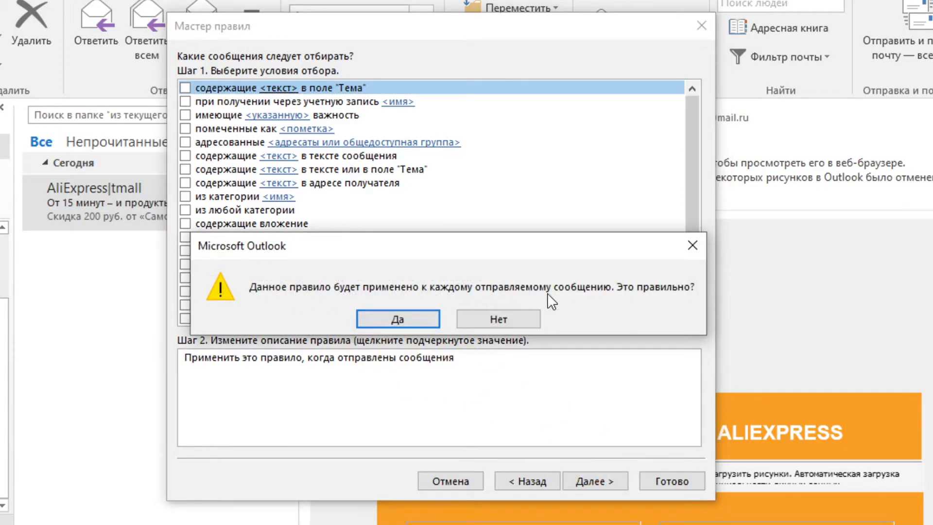
click(406, 316)
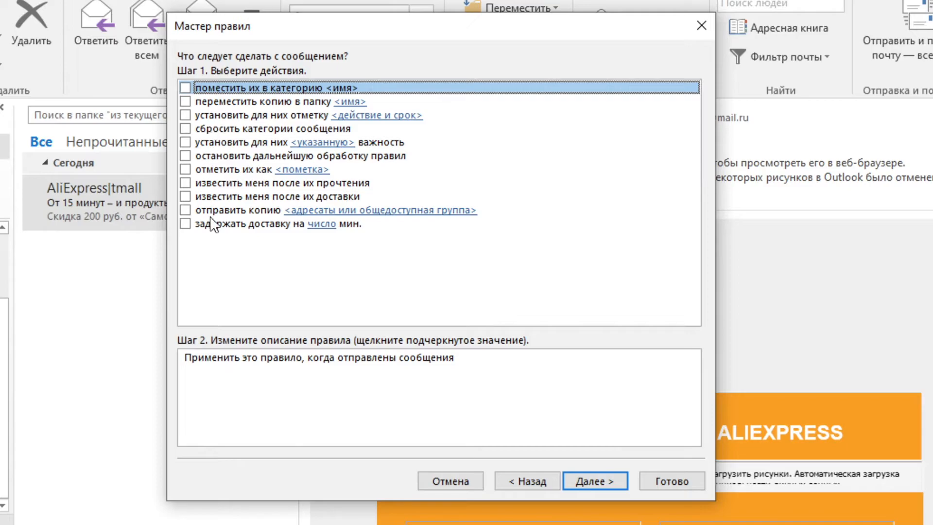
Add the rule action that delays message delivery by 1 minute
click(228, 224)
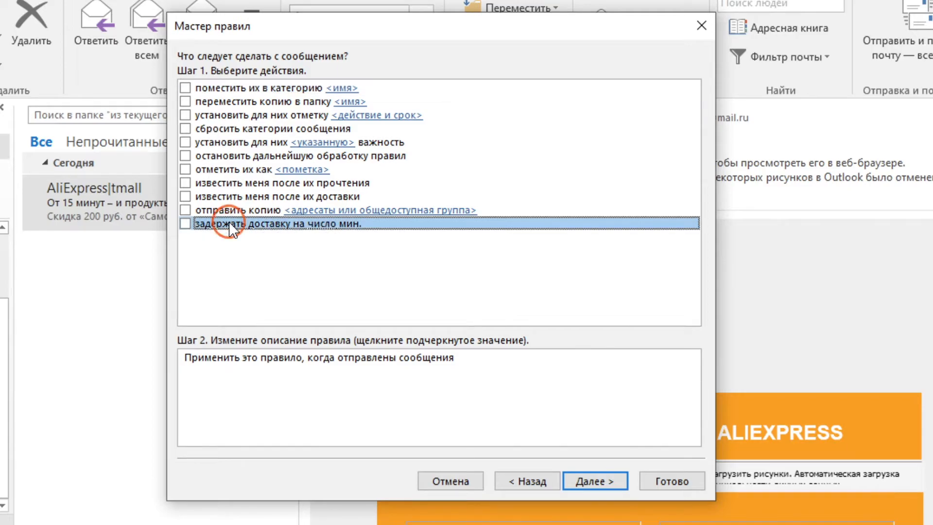
click(185, 223)
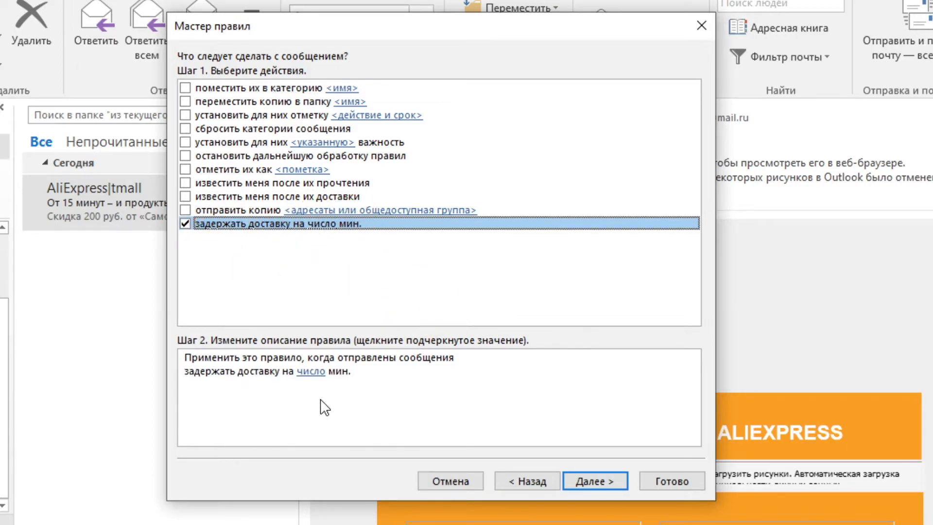
click(312, 374)
click(311, 373)
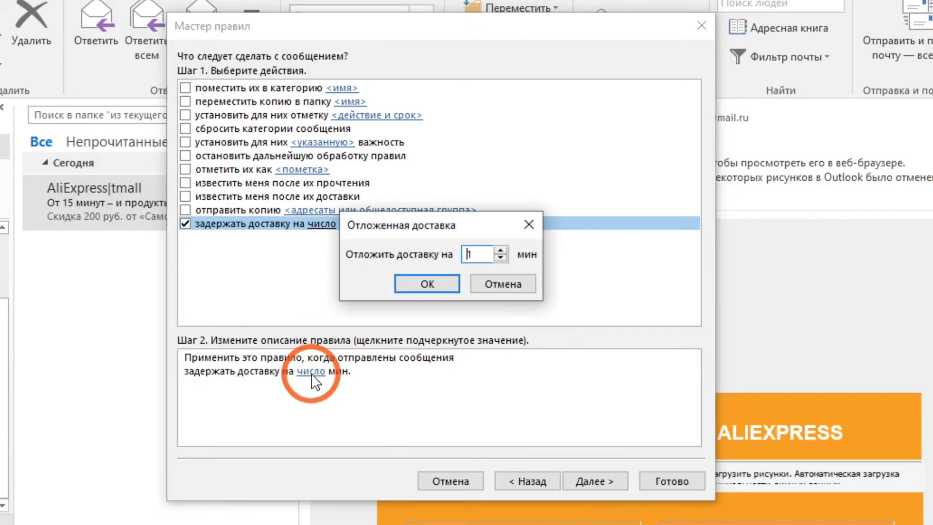
click(501, 250)
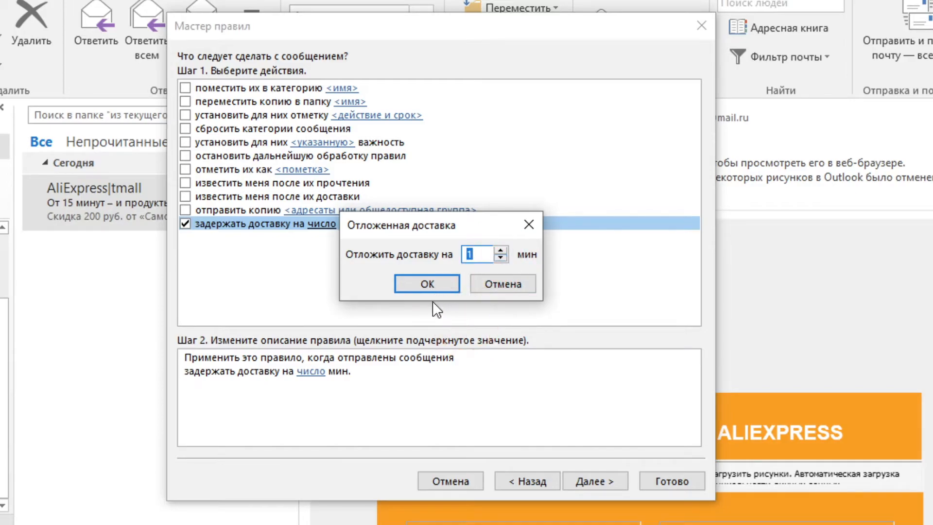
click(430, 284)
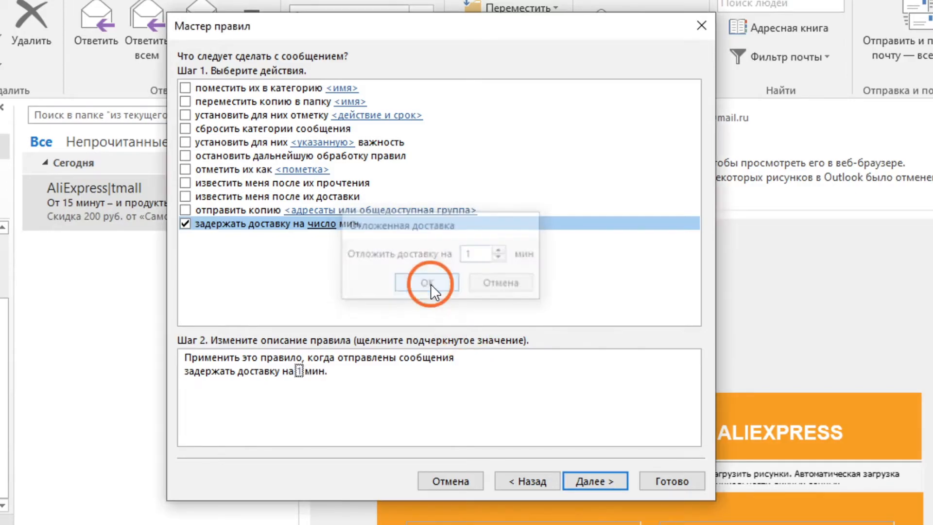
click(599, 483)
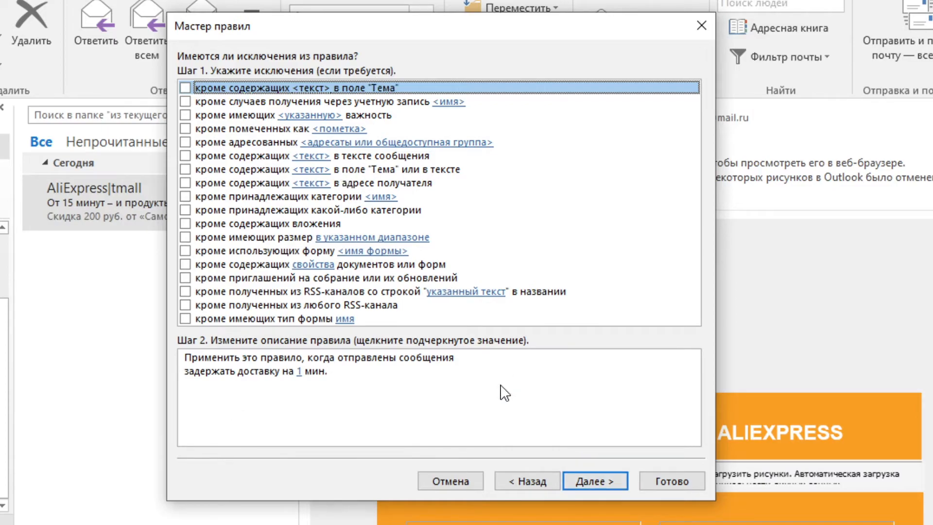
Leave the rule without exceptions, name it "Задержка на 1 минуту", and apply it
click(586, 477)
text(Зд)
key(BackSpace)
text(Задержка на 1 минуту)
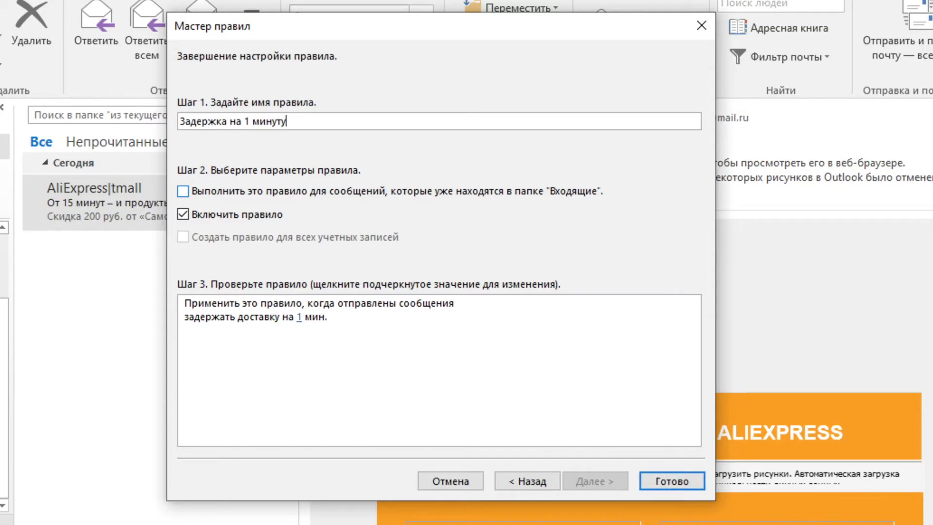
click(673, 480)
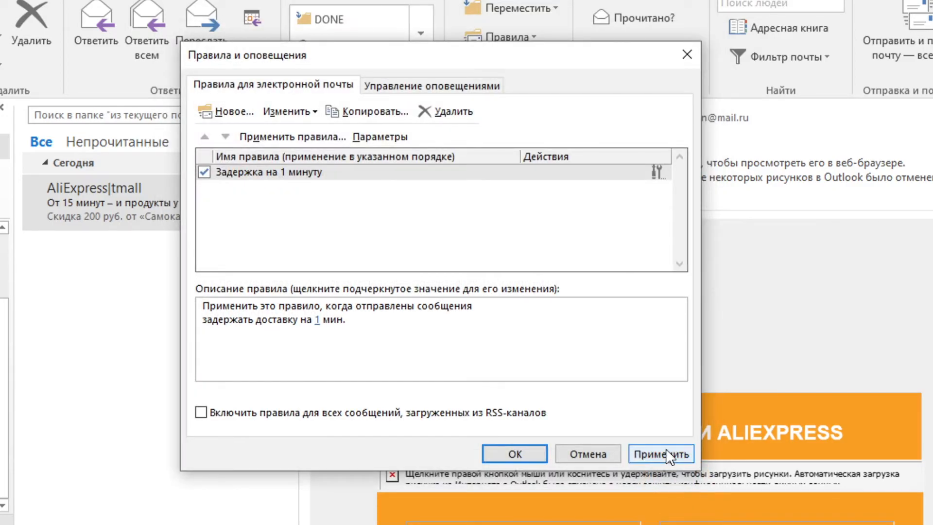
click(666, 453)
click(515, 453)
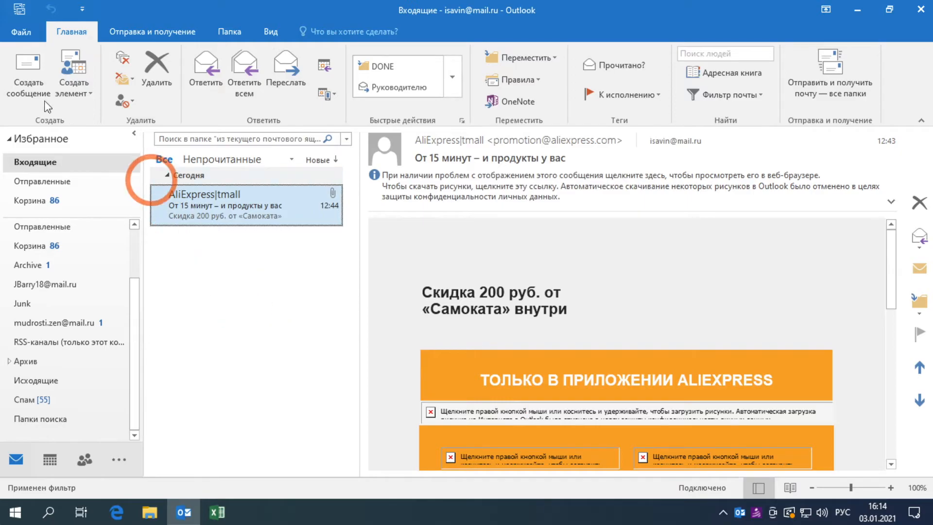
Create a new message addressed to the second contact matching the recipient's surname
click(29, 74)
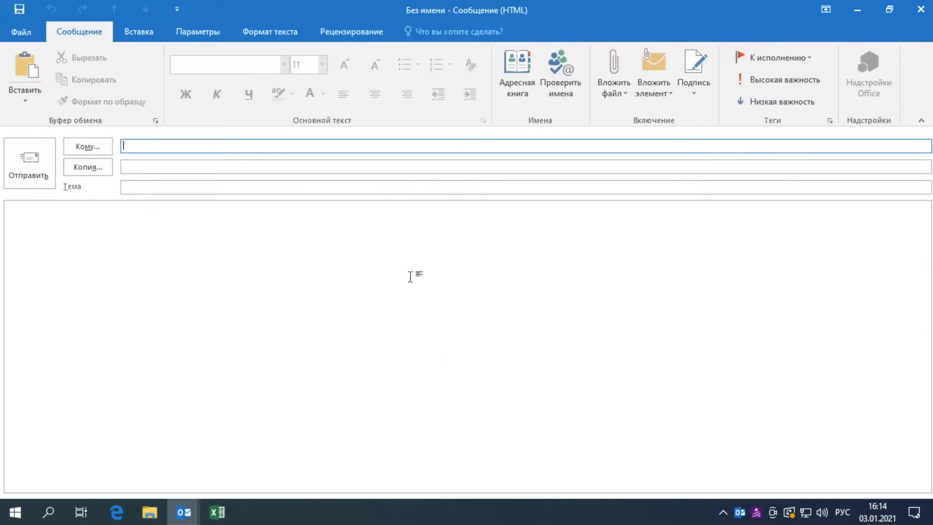
text(Пупкин)
key(ctrl+k)
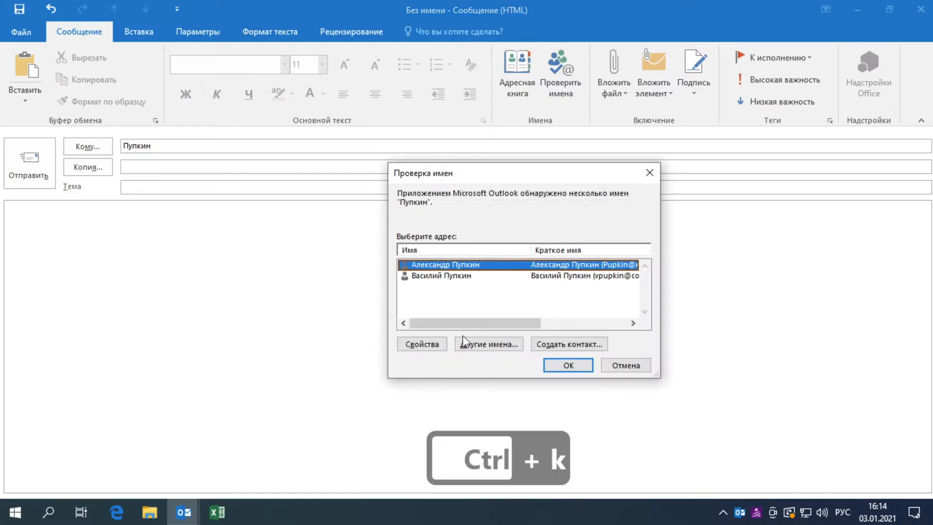
click(446, 276)
click(564, 365)
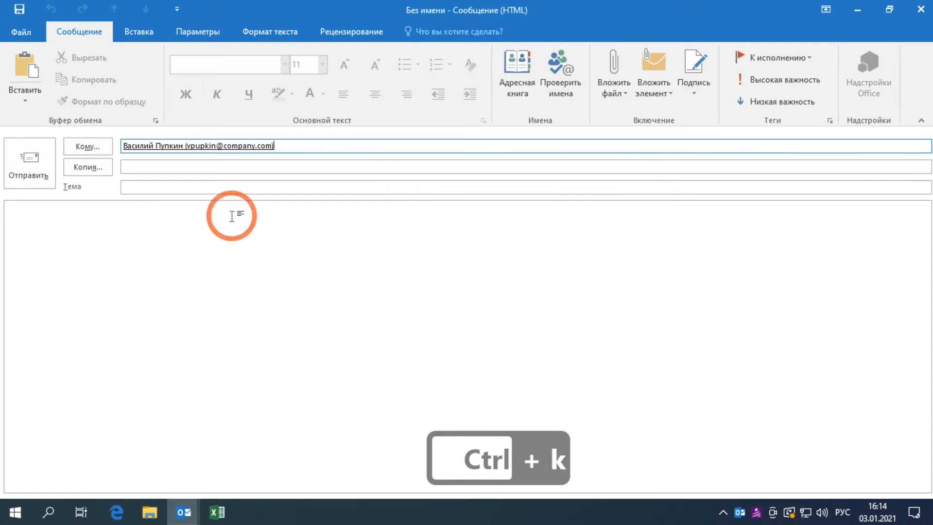
Set the message subject to "Проверка" and send it with an empty body
click(199, 191)
text(Проверка)
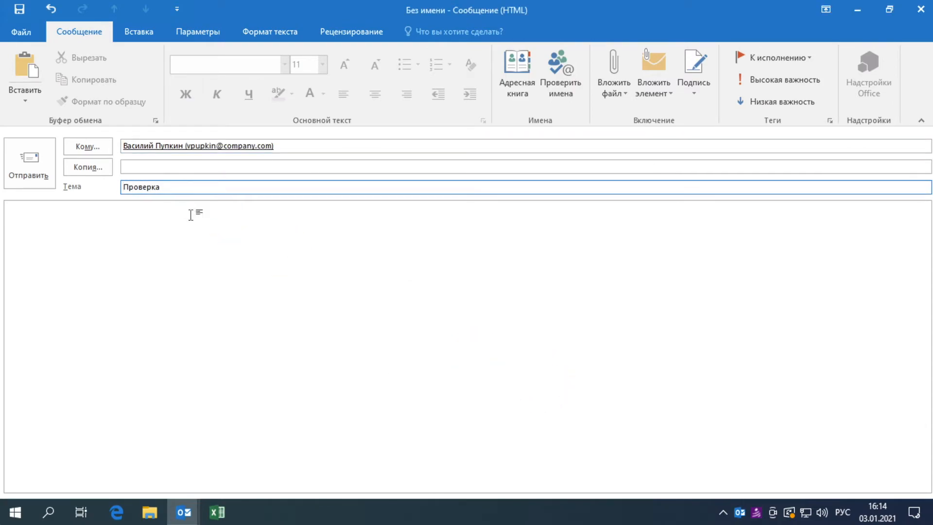
click(30, 166)
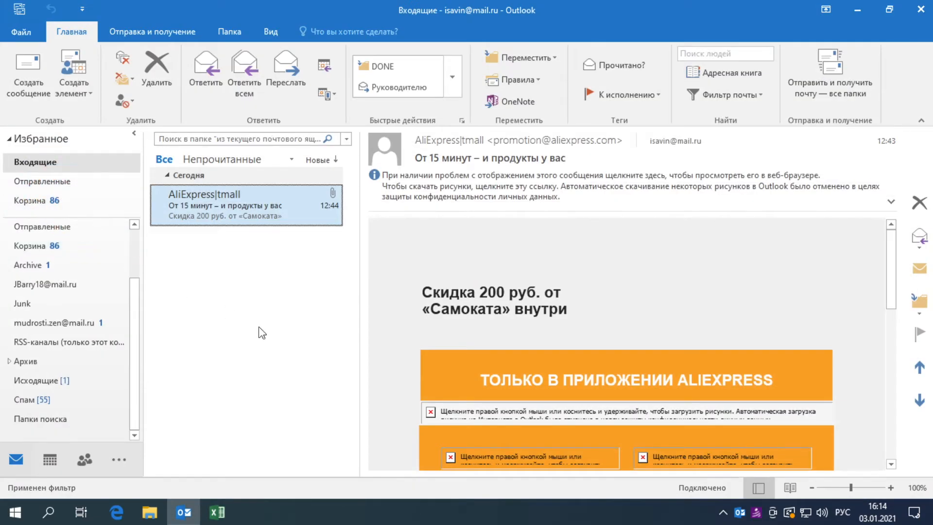
Check the Outbox for the queued message, and delete the AliExpress promotional message from the Inbox
click(39, 380)
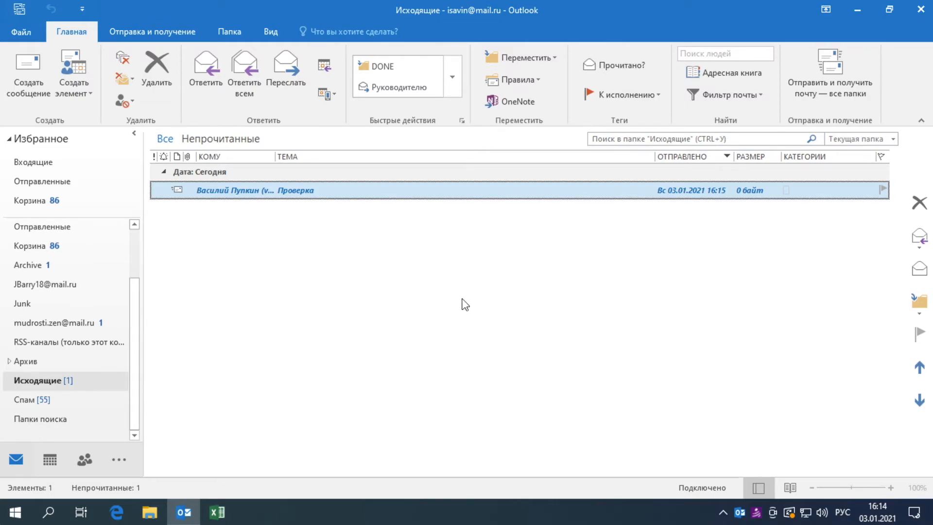
click(44, 165)
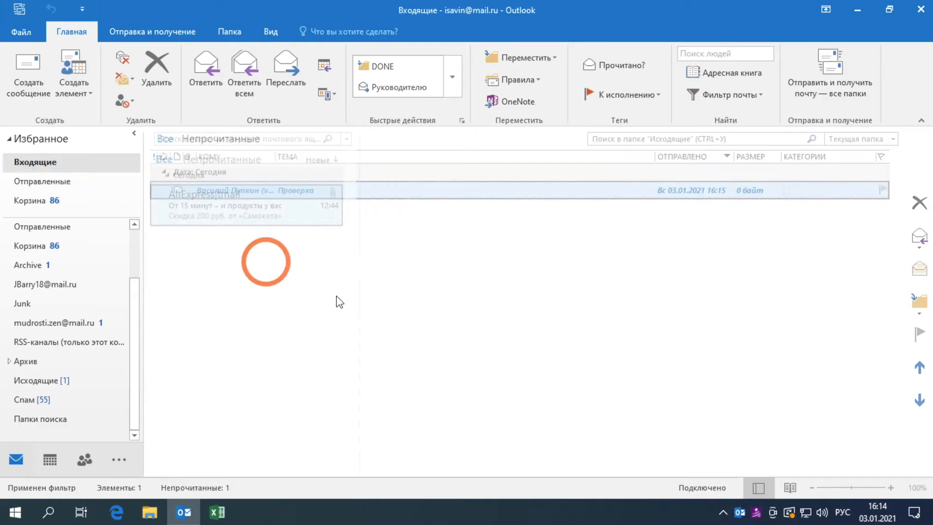
click(150, 73)
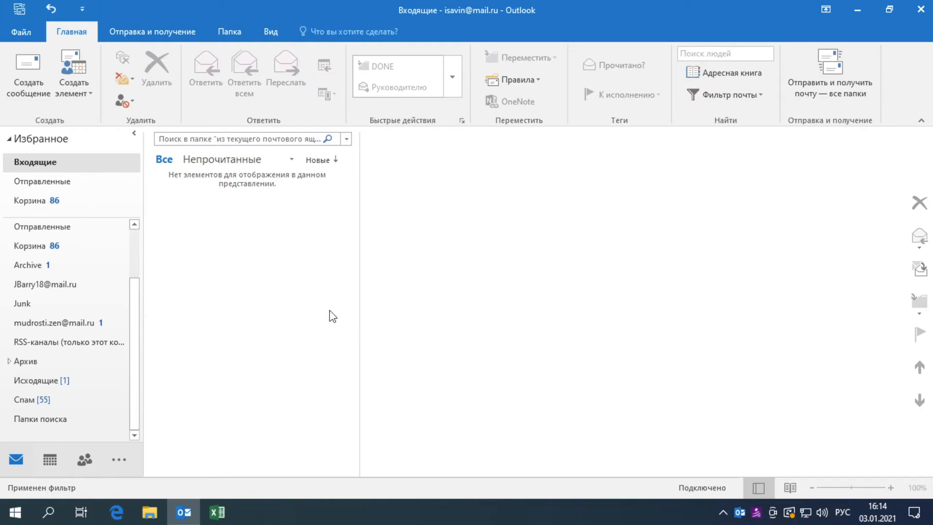
Edit the queued "Проверка" message in the Outbox with the body text "Отредактировать", resend it, and return to the Inbox
click(38, 381)
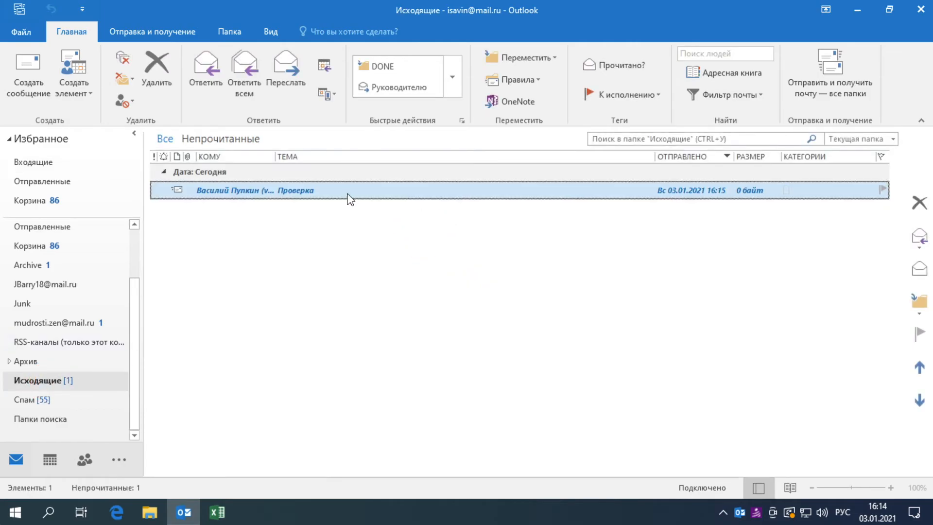
double_click(347, 194)
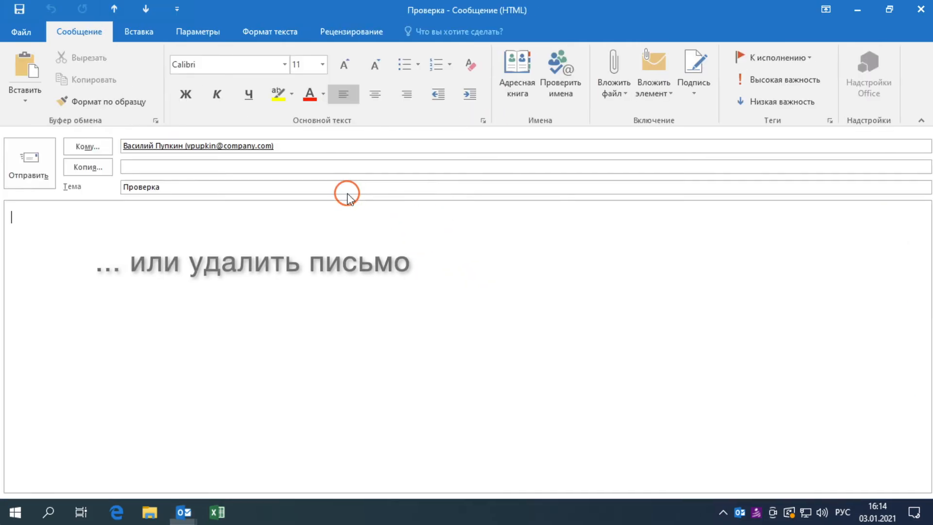
text(От)
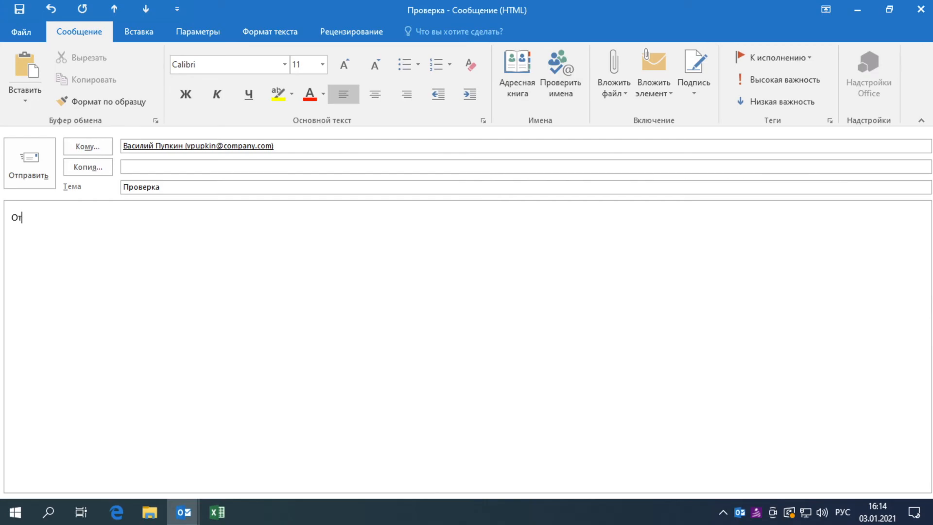
text(редактировать)
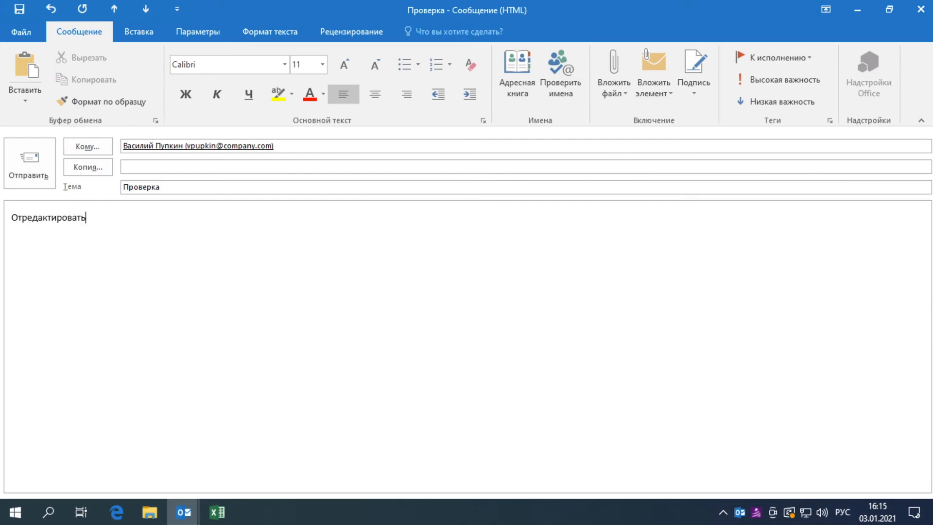
click(41, 182)
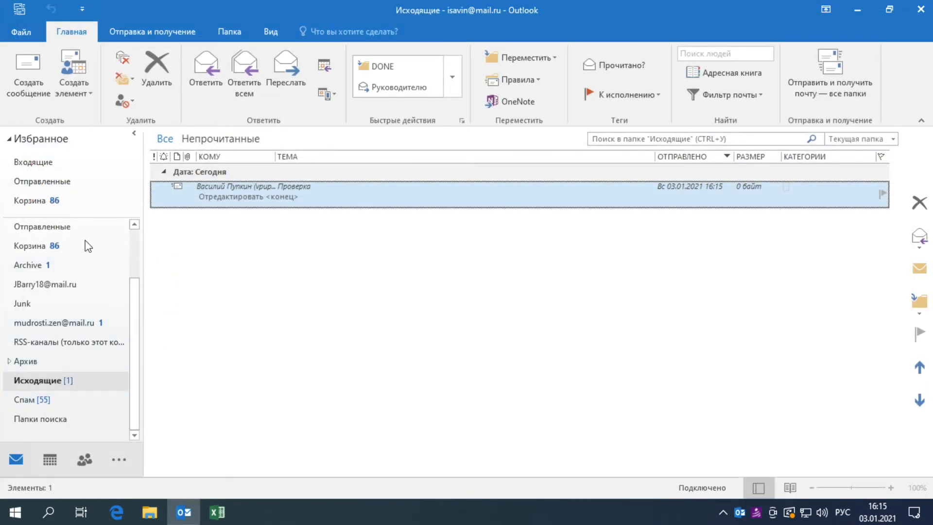
click(33, 162)
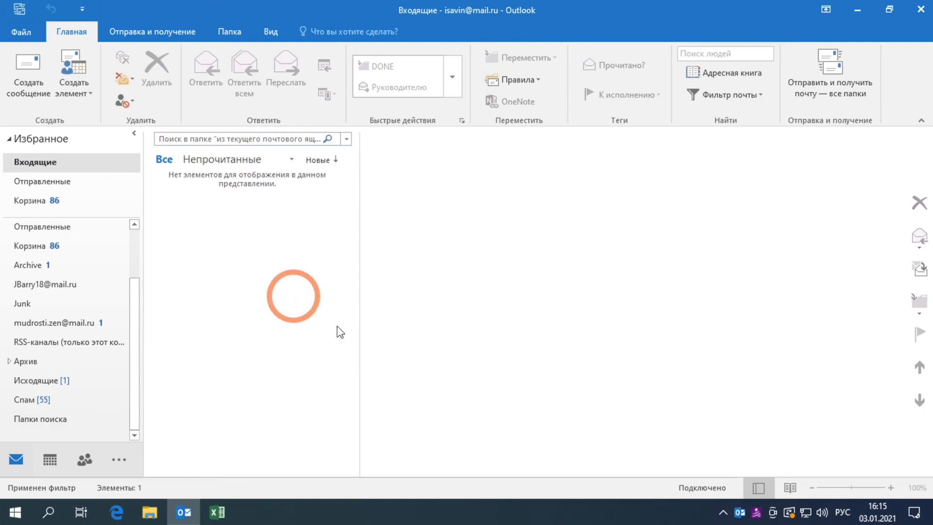